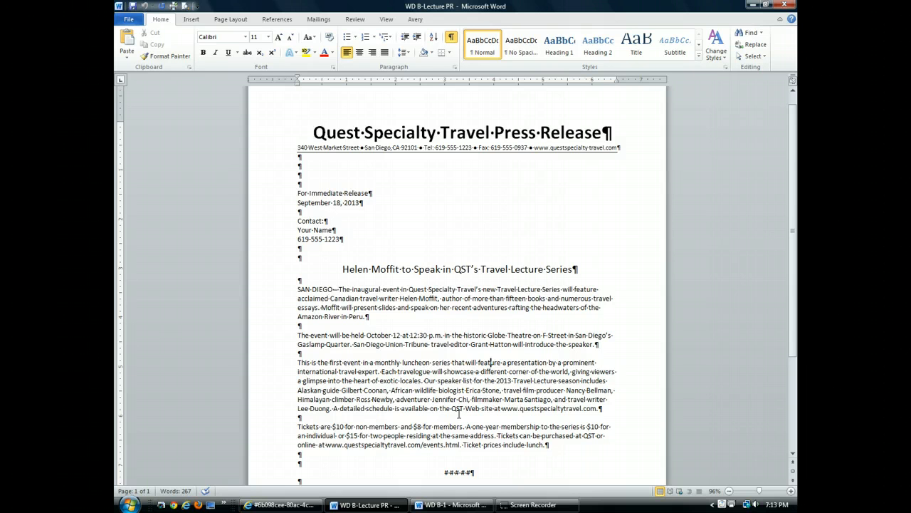
Leave the WD B-Lecture PR example and bring the WD B-1 press release window forward
{"action": "left_click", "coordinate": [506, 372]}
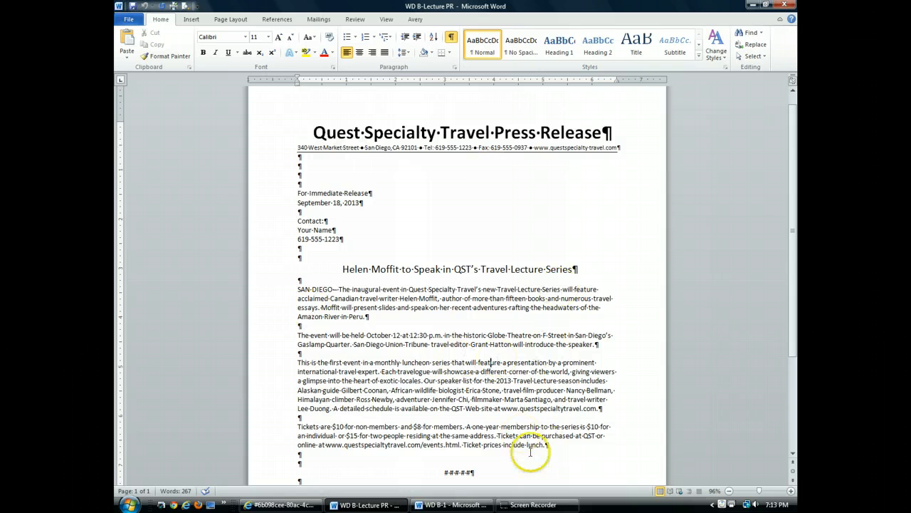
{"action": "left_click", "coordinate": [445, 504]}
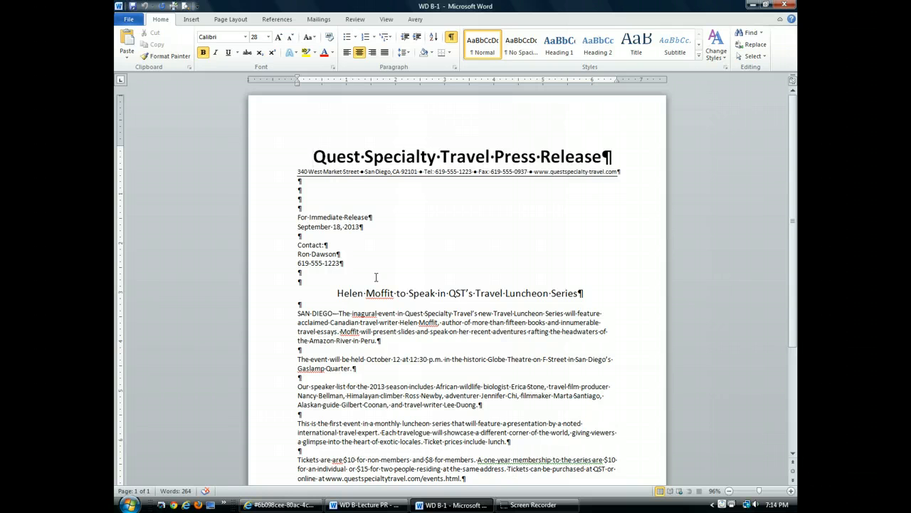
Show formatting marks, put the cursor in the contact line, and zoom to 130%
{"action": "left_click", "coordinate": [451, 38]}
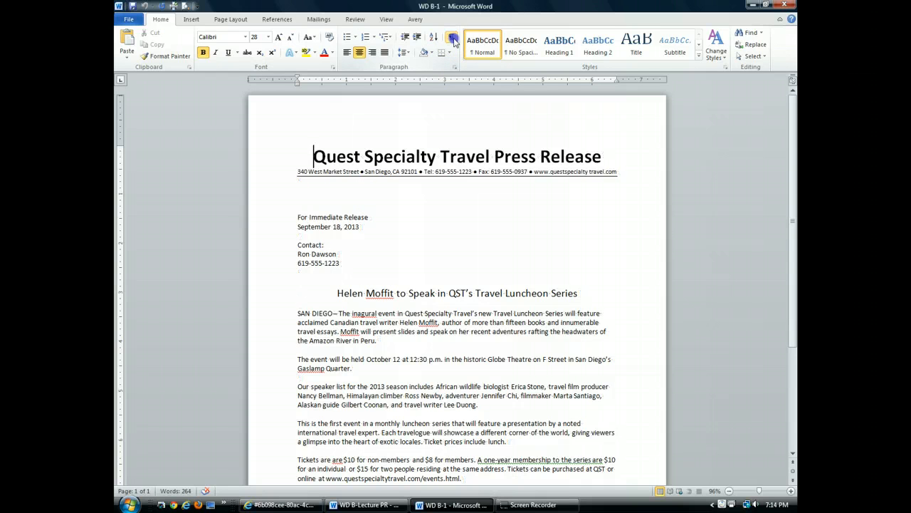
{"action": "left_click", "coordinate": [451, 37]}
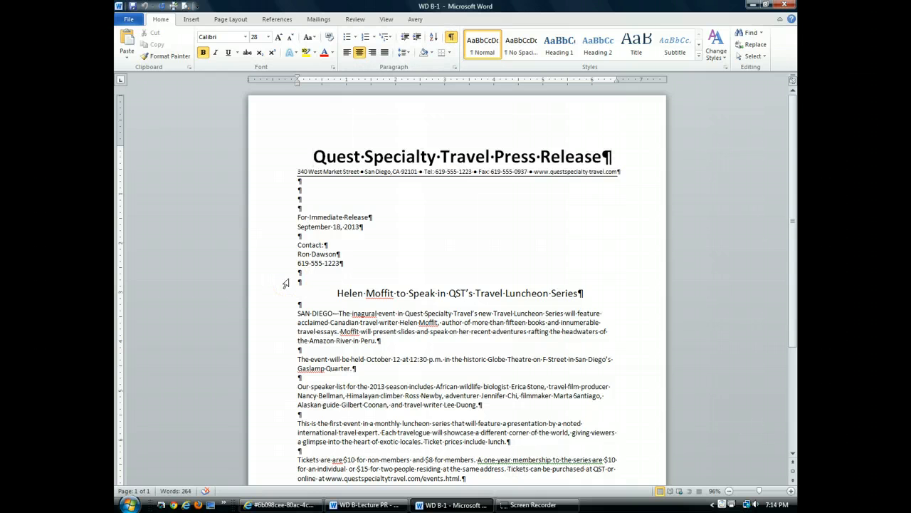
{"action": "left_click", "coordinate": [325, 255]}
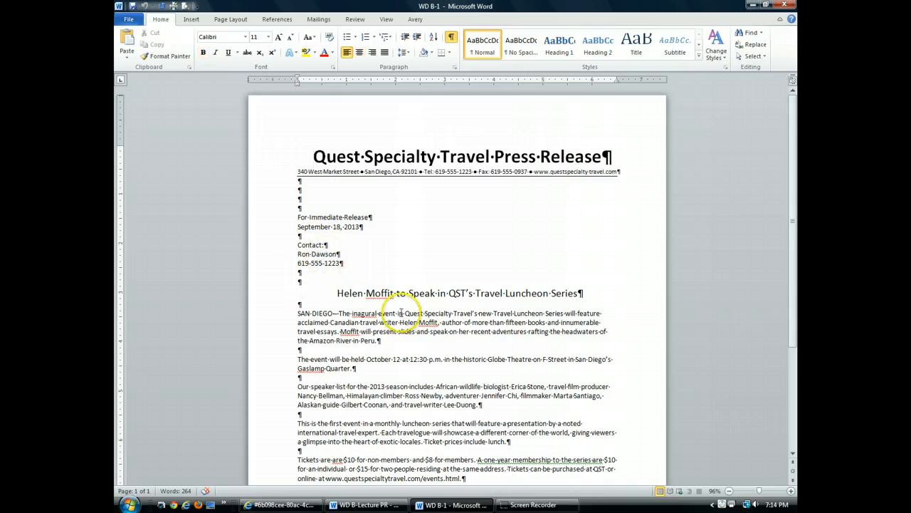
{"action": "left_click", "coordinate": [790, 491]}
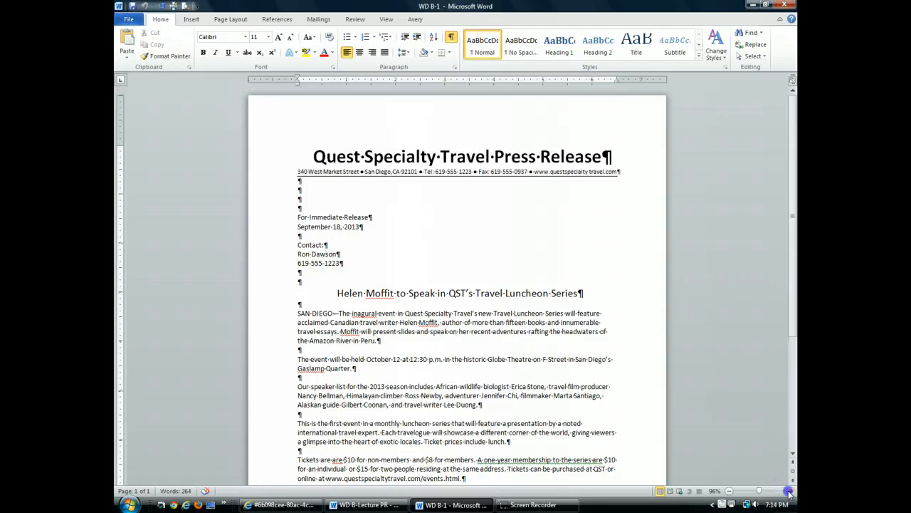
{"action": "left_click", "coordinate": [791, 491]}
{"action": "left_click", "coordinate": [790, 491]}
{"action": "left_click", "coordinate": [790, 492]}
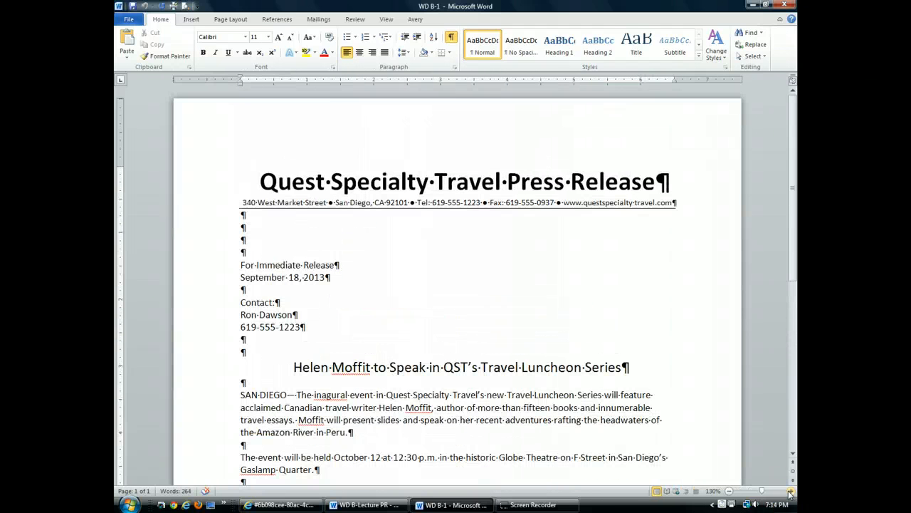
Replace the selected contact name line with the new contact's full name
{"action": "left_click", "coordinate": [225, 317]}
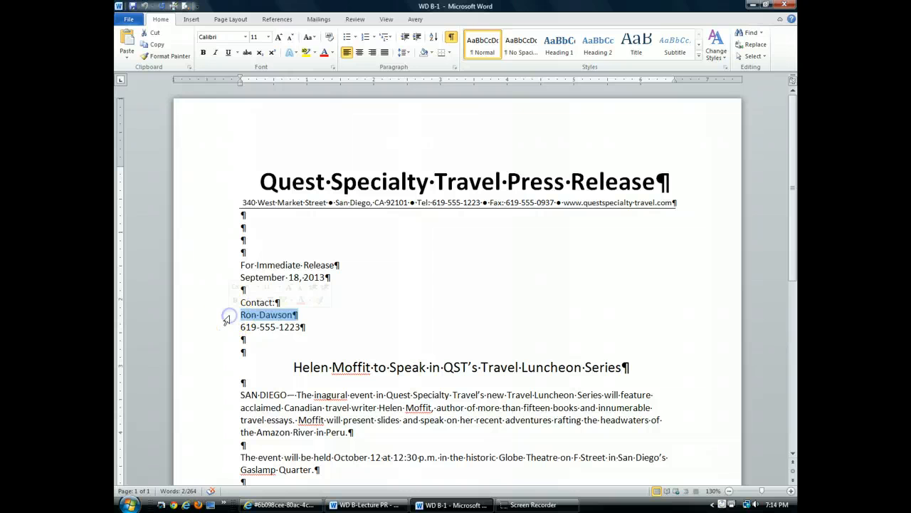
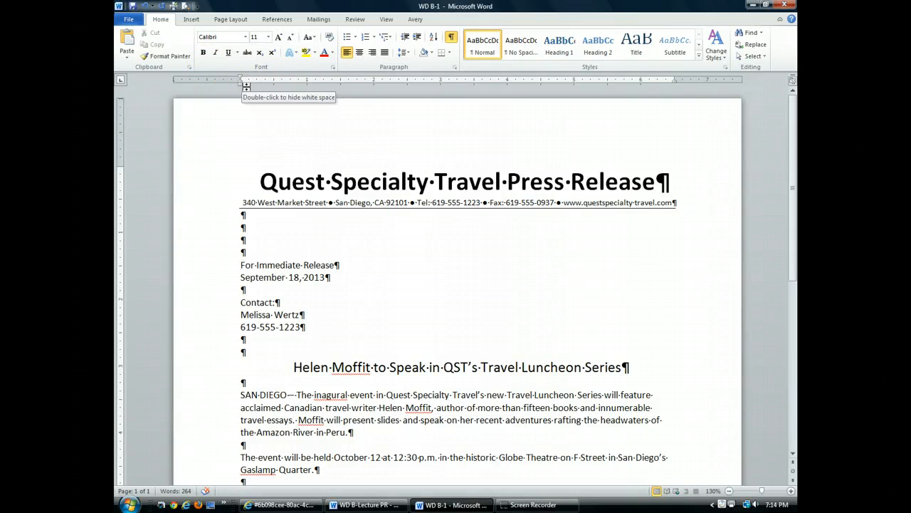
Save a copy named 'WD B Lecture PR' in the Computer Applications folder
{"action": "left_click", "coordinate": [122, 21]}
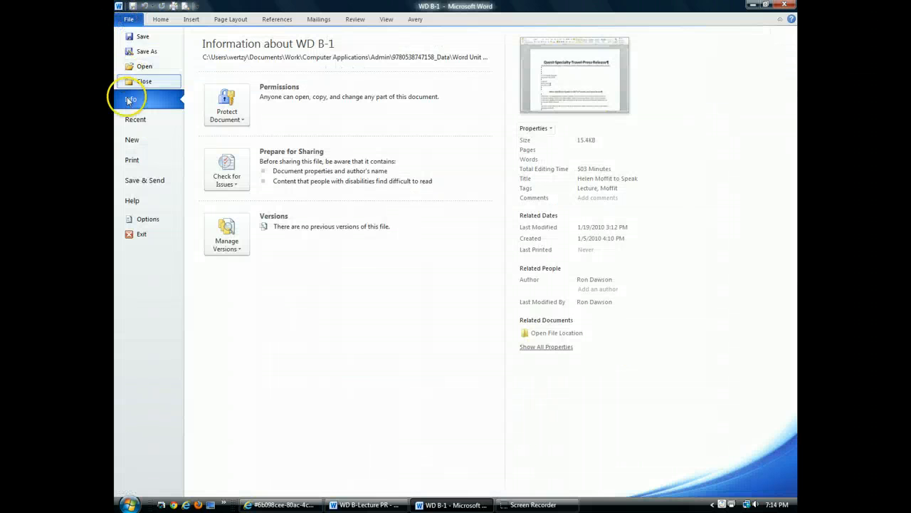
{"action": "left_click", "coordinate": [134, 50]}
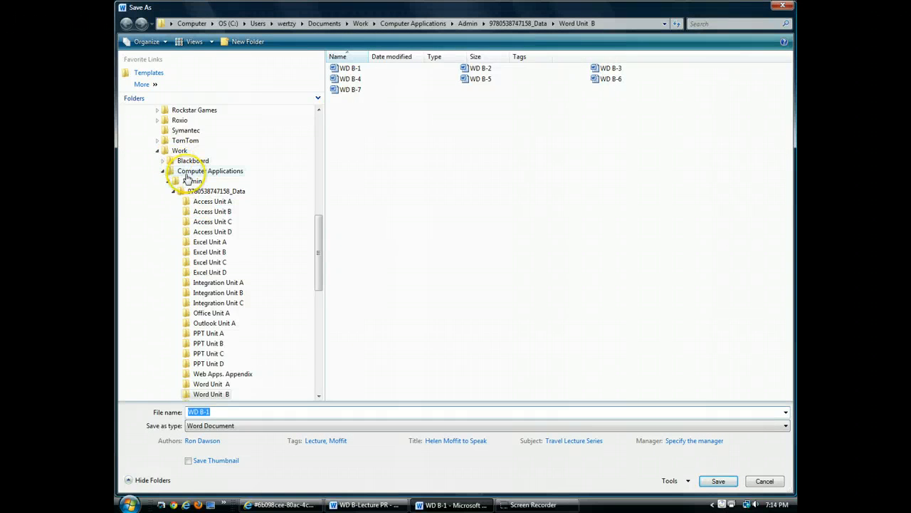
{"action": "left_click", "coordinate": [188, 173]}
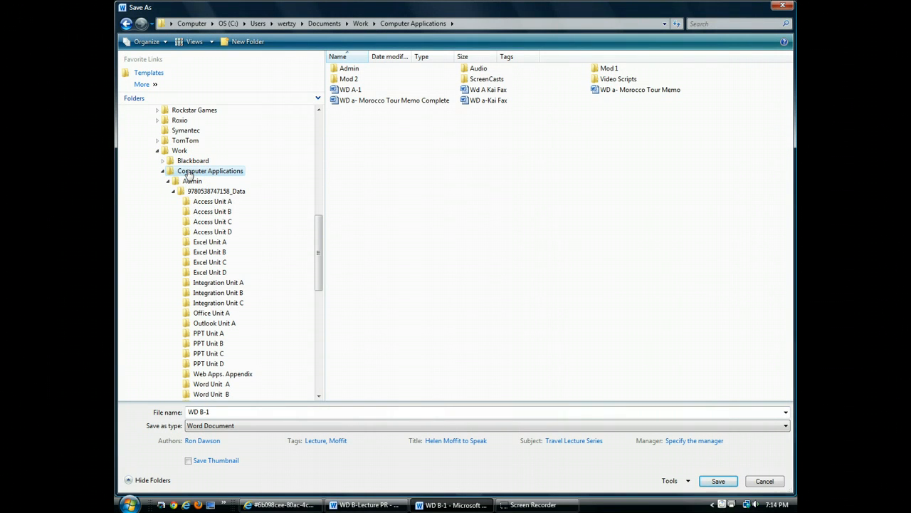
{"action": "left_click", "coordinate": [228, 412]}
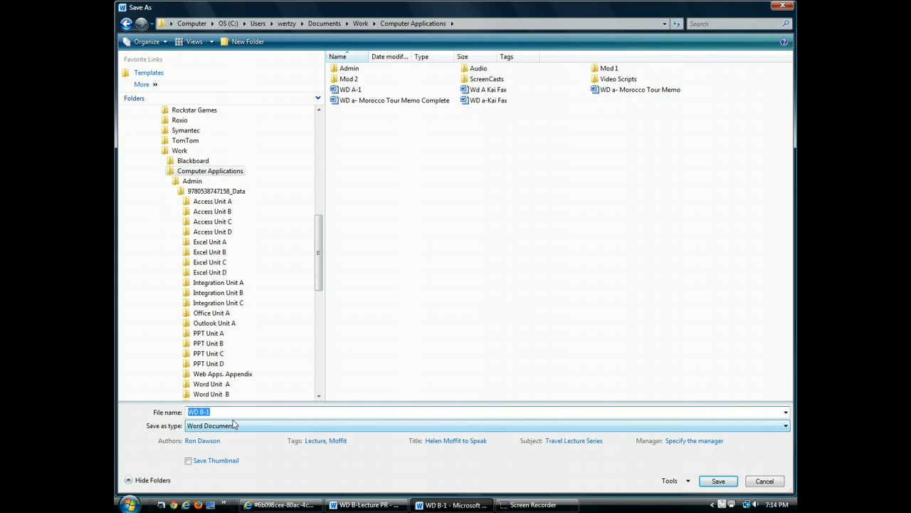
{"action": "type", "text": "WD"}
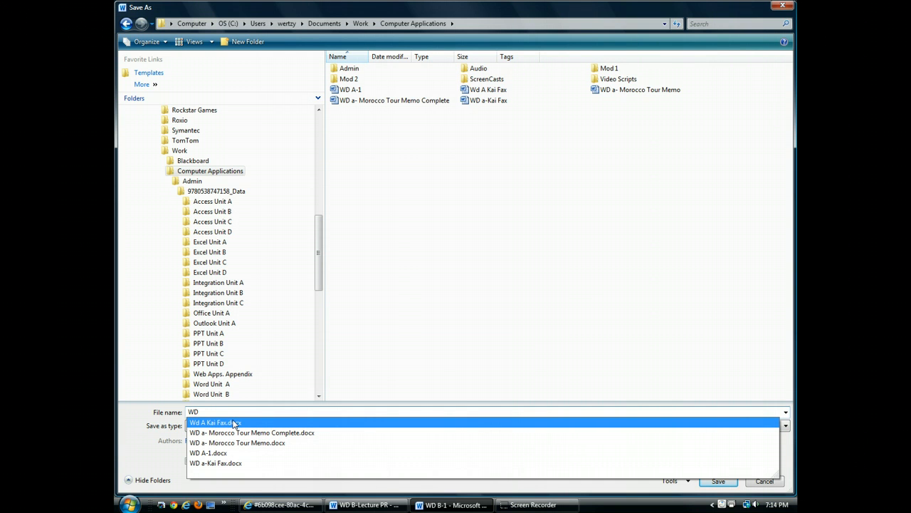
{"action": "type", "text": "B"}
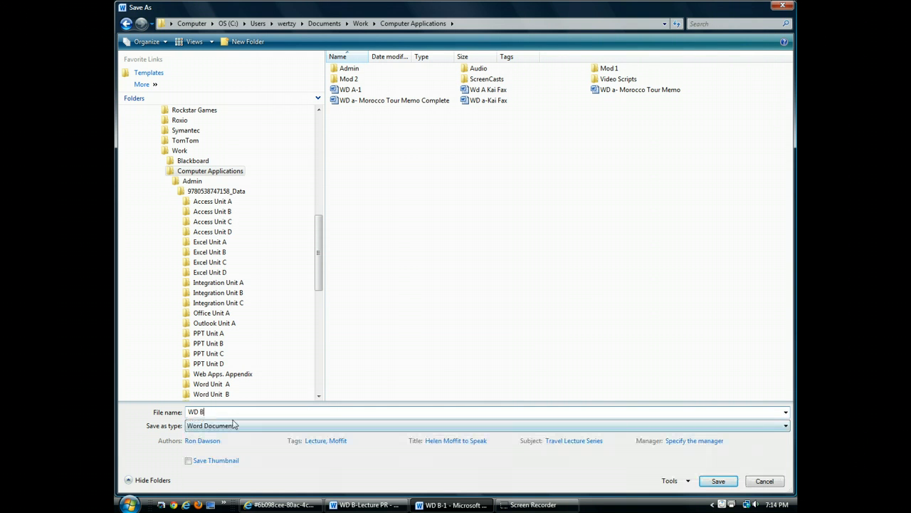
{"action": "type", "text": " Lecture PR"}
{"action": "left_click", "coordinate": [718, 481]}
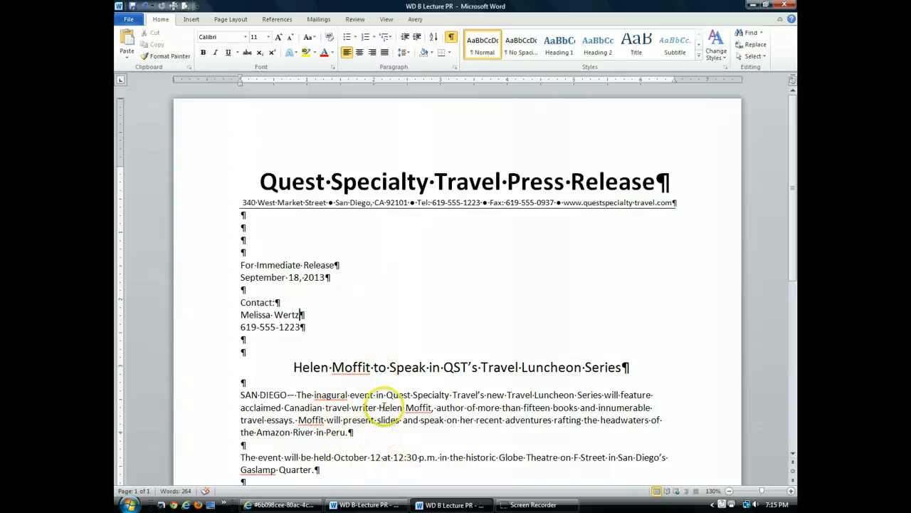
Select the Alaskan guide phrase plus its trailing comma and space in the 2013 speaker list
{"action": "scroll", "coordinate": [385, 406], "scroll_direction": "down", "scroll_amount": 5}
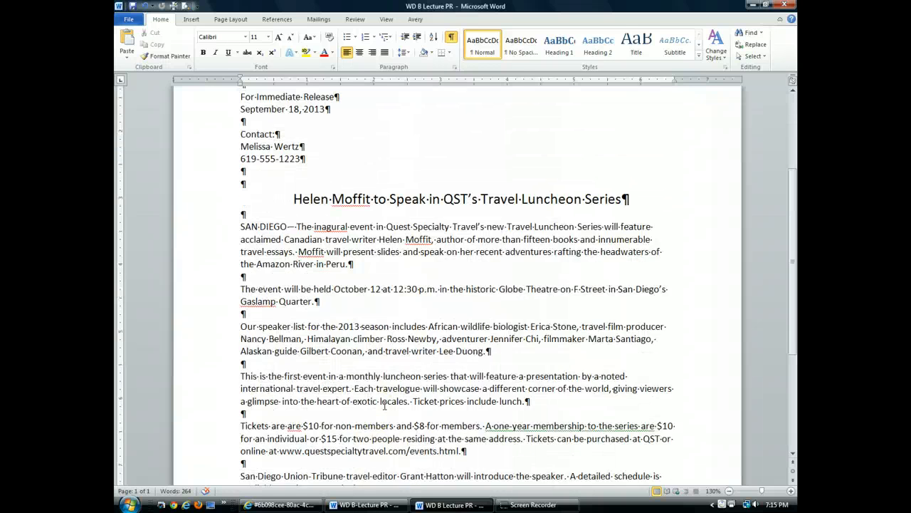
{"action": "scroll", "coordinate": [384, 404], "scroll_direction": "down", "scroll_amount": 2}
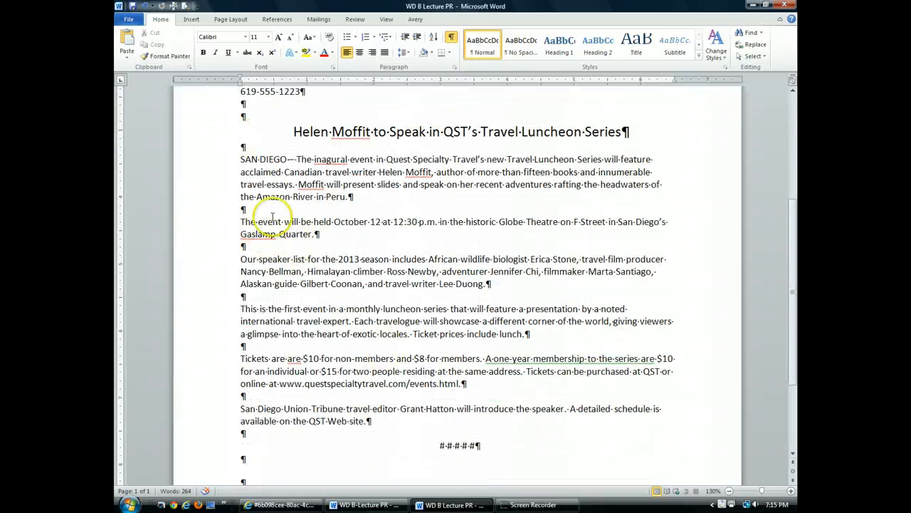
{"action": "left_click_drag", "start_coordinate": [241, 282], "coordinate": [336, 282]}
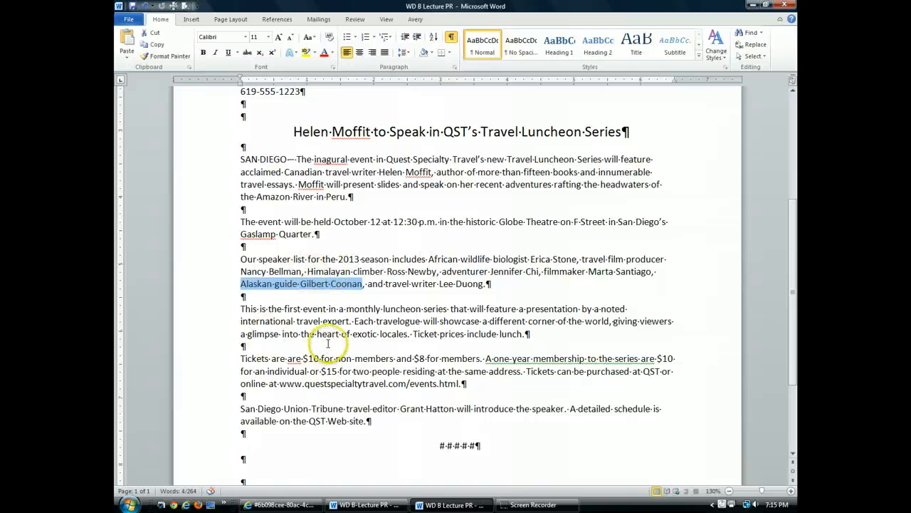
{"action": "left_click", "coordinate": [360, 284]}
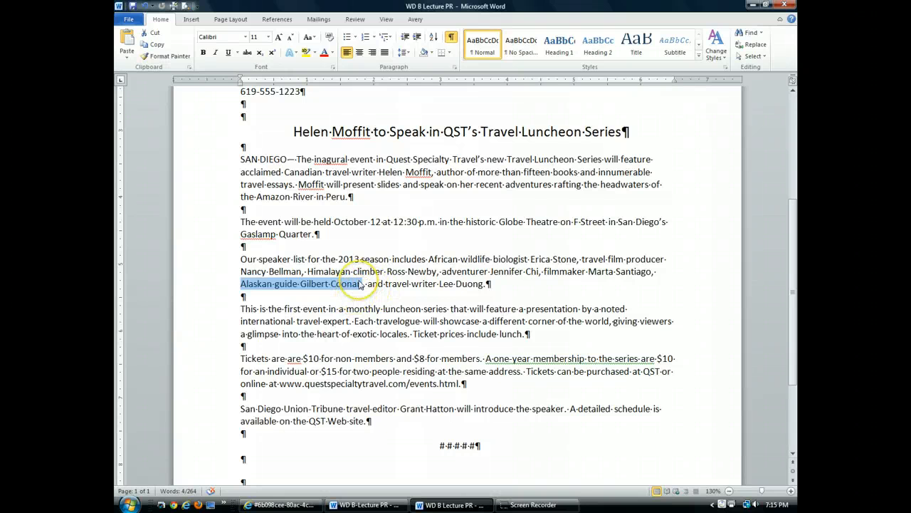
{"action": "left_click_drag", "start_coordinate": [361, 284], "coordinate": [332, 240]}
{"action": "key", "text": "shift+Right"}
{"action": "key", "text": "shift+Right"}
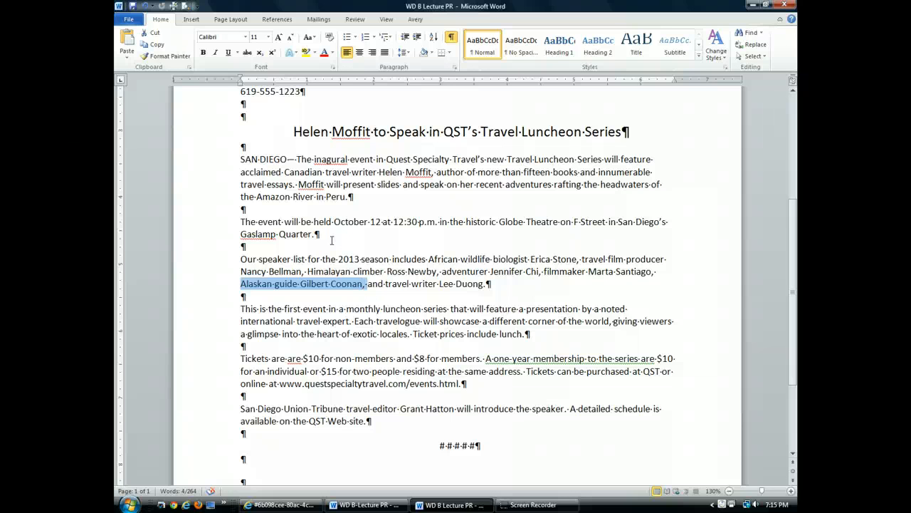
{"action": "key", "text": "shift+Left"}
{"action": "key", "text": "shift+Left"}
{"action": "key", "text": "shift+Left"}
{"action": "key", "text": "shift+Left"}
{"action": "key", "text": "shift+Left"}
{"action": "key", "text": "shift+Left"}
{"action": "key", "text": "shift+Left"}
{"action": "key", "text": "shift+Right"}
{"action": "key", "text": "shift+Right"}
{"action": "key", "text": "shift+Right"}
{"action": "key", "text": "shift+Right"}
{"action": "key", "text": "shift+Right"}
{"action": "key", "text": "shift+Right"}
{"action": "key", "text": "shift+Right"}
{"action": "key", "text": "shift+Left"}
{"action": "key", "text": "shift+Left"}
{"action": "key", "text": "shift+Right"}
{"action": "key", "text": "shift+Right"}
Cut the Alaskan guide phrase and paste it just before 'African' in the speaker list
{"action": "left_click", "coordinate": [152, 36]}
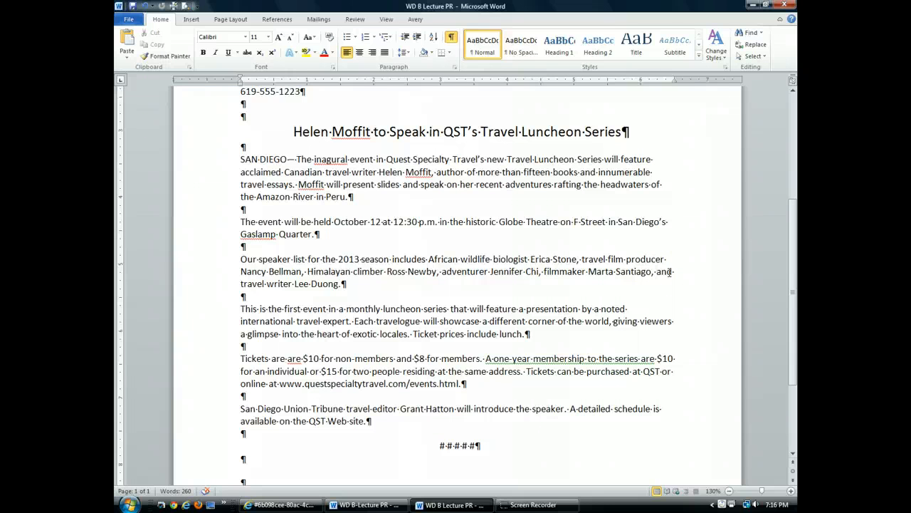
{"action": "left_click", "coordinate": [429, 259]}
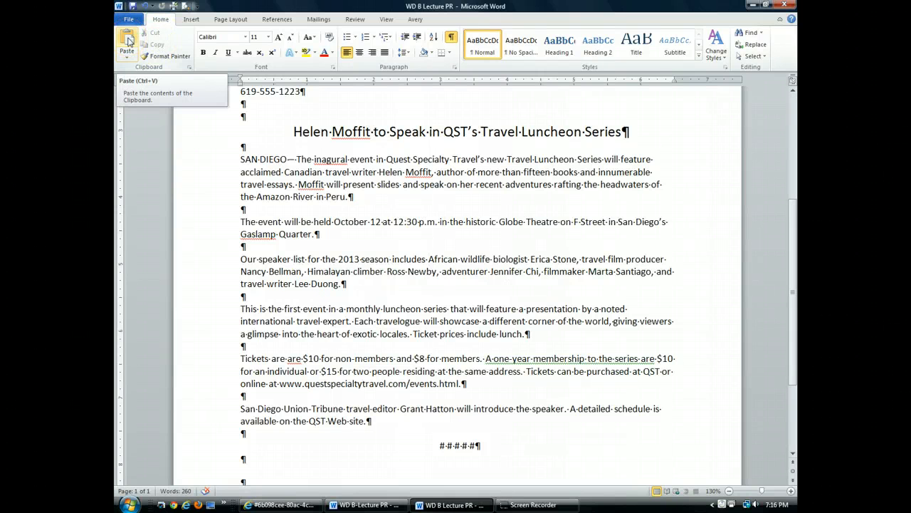
{"action": "left_click", "coordinate": [128, 40]}
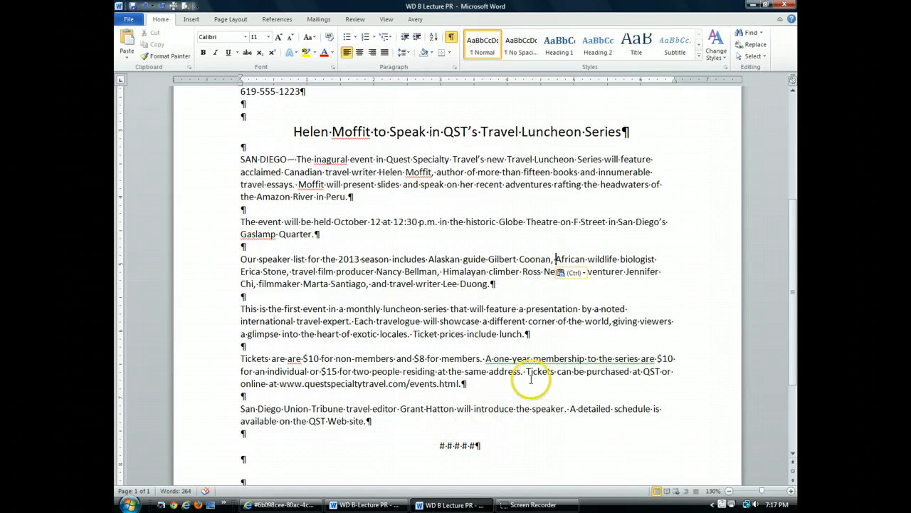
Select the sentence 'Ticket prices include lunch.' without its paragraph mark
{"action": "double_click", "coordinate": [508, 334]}
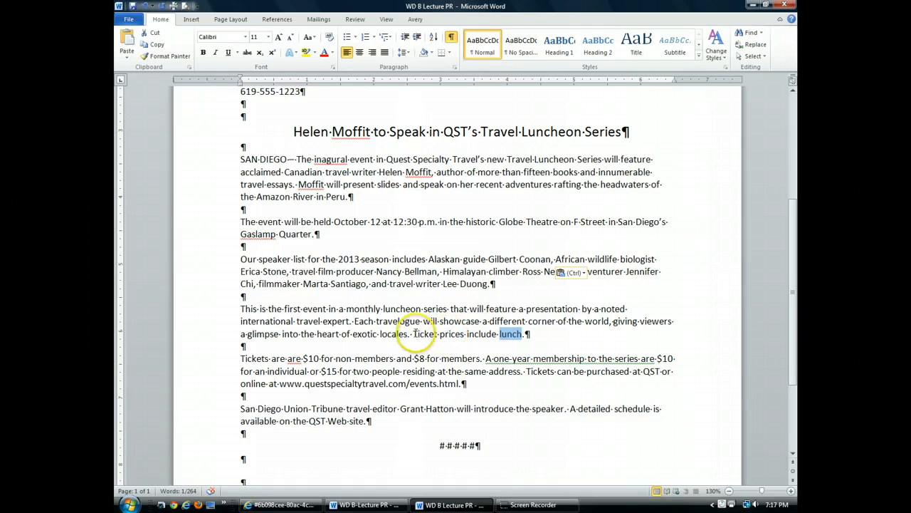
{"action": "left_click_drag", "start_coordinate": [413, 334], "coordinate": [527, 333]}
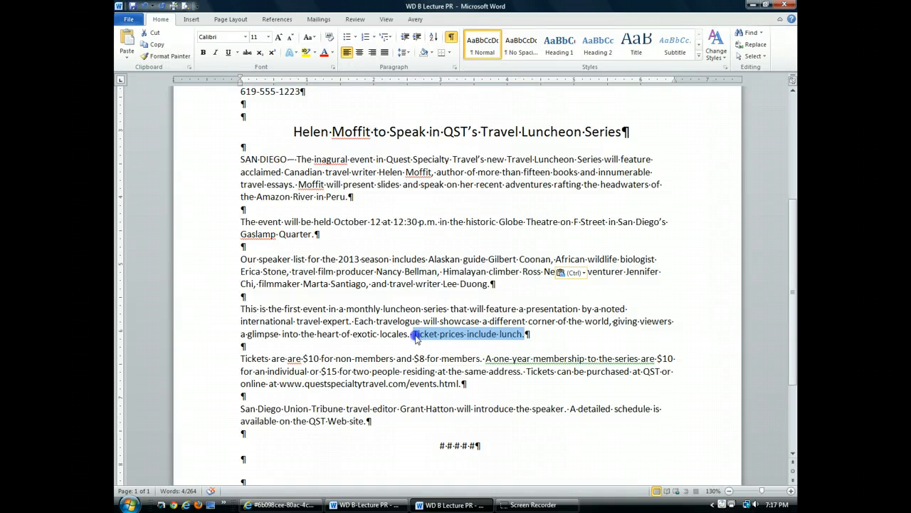
{"action": "left_click_drag", "start_coordinate": [413, 334], "coordinate": [466, 339]}
Drag the ticket sentence to follow 'Web site.' in the last paragraph, then save
{"action": "left_click_drag", "start_coordinate": [466, 337], "coordinate": [468, 340]}
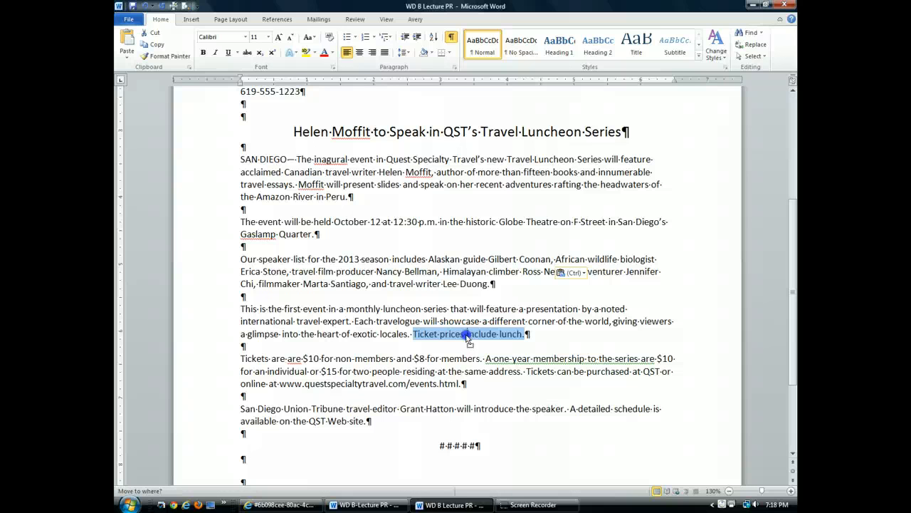
{"action": "left_click_drag", "start_coordinate": [469, 339], "coordinate": [468, 360]}
{"action": "left_click_drag", "start_coordinate": [467, 358], "coordinate": [413, 427]}
{"action": "left_click_drag", "start_coordinate": [412, 429], "coordinate": [392, 425]}
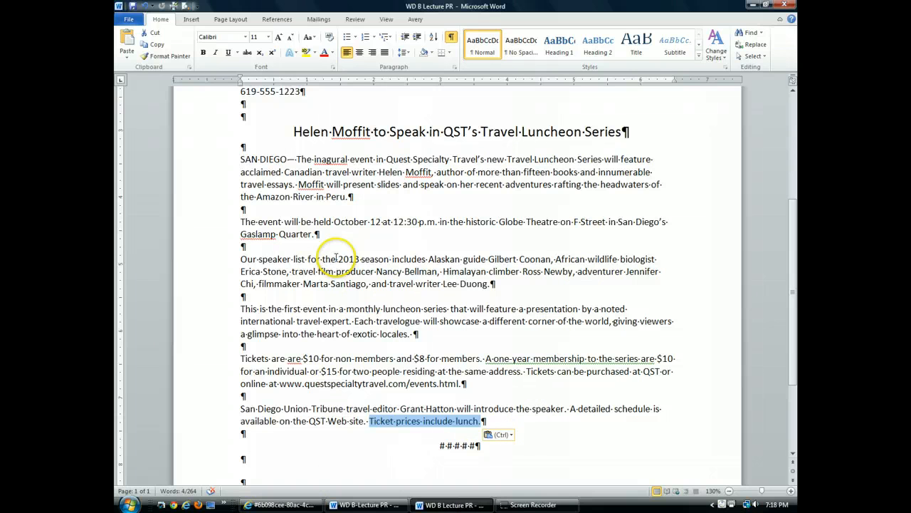
{"action": "left_click", "coordinate": [134, 7]}
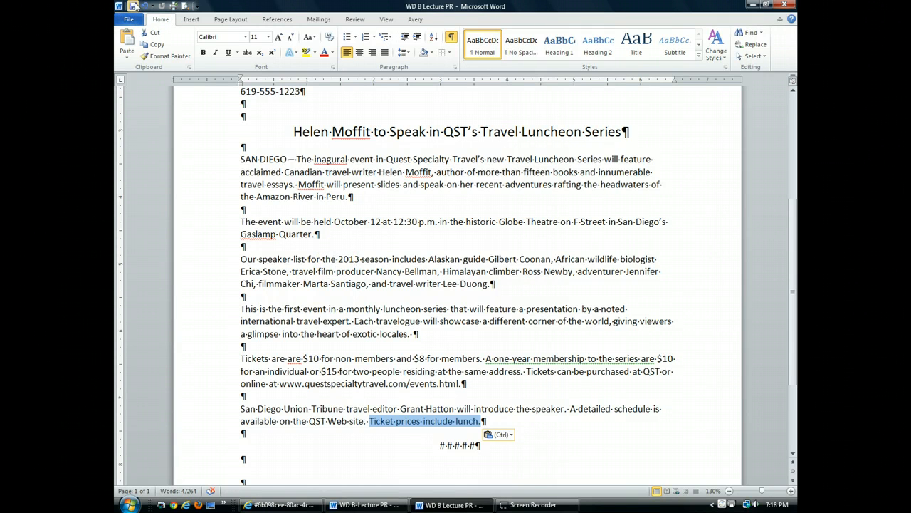